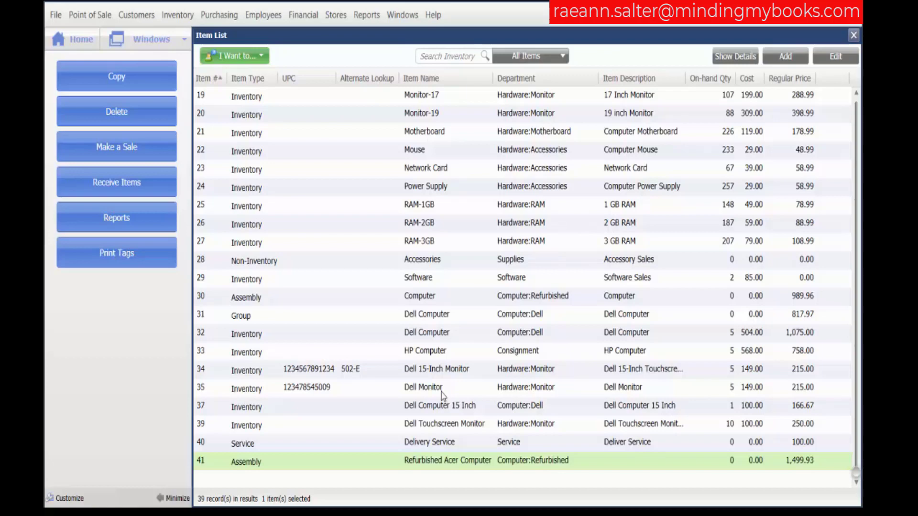
Step: Add a new inventory item named "Dell Computer Bundle" with type Group in the Computer:Dell department
left_click(785, 58)
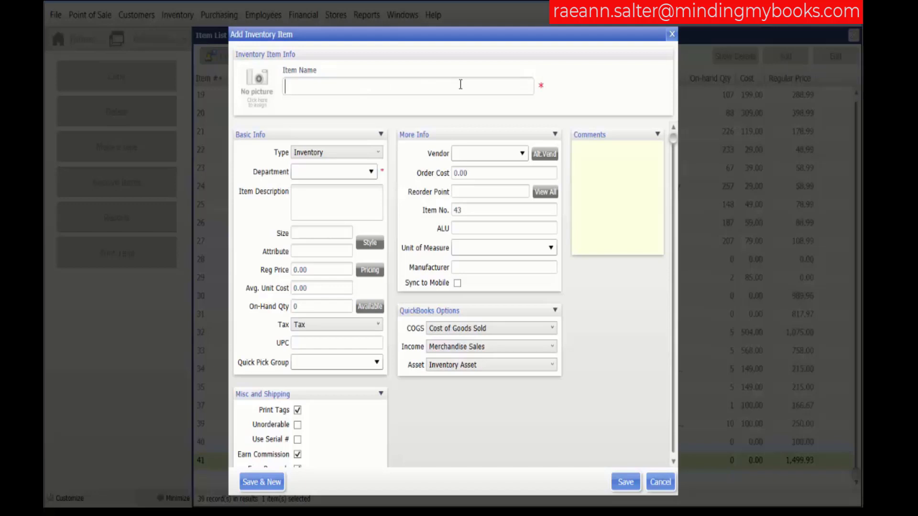
type("Dell Computer ")
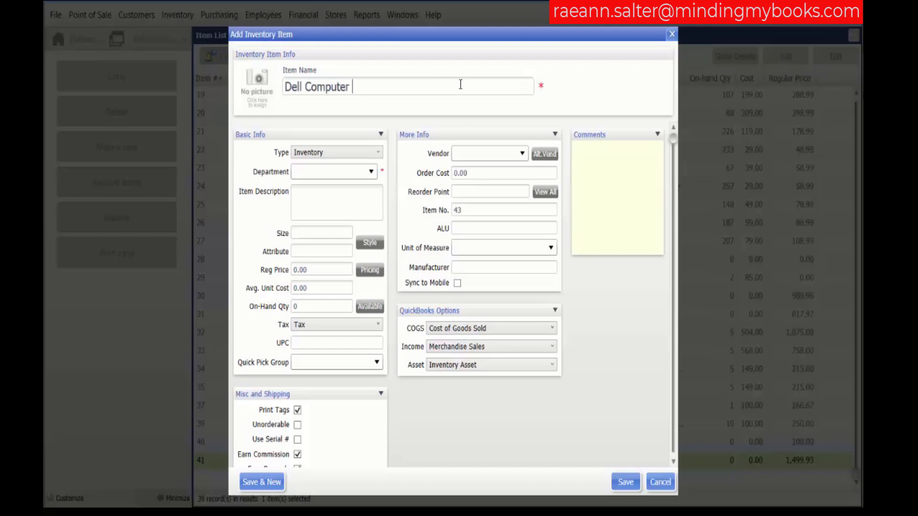
type("Bundle")
left_click(378, 153)
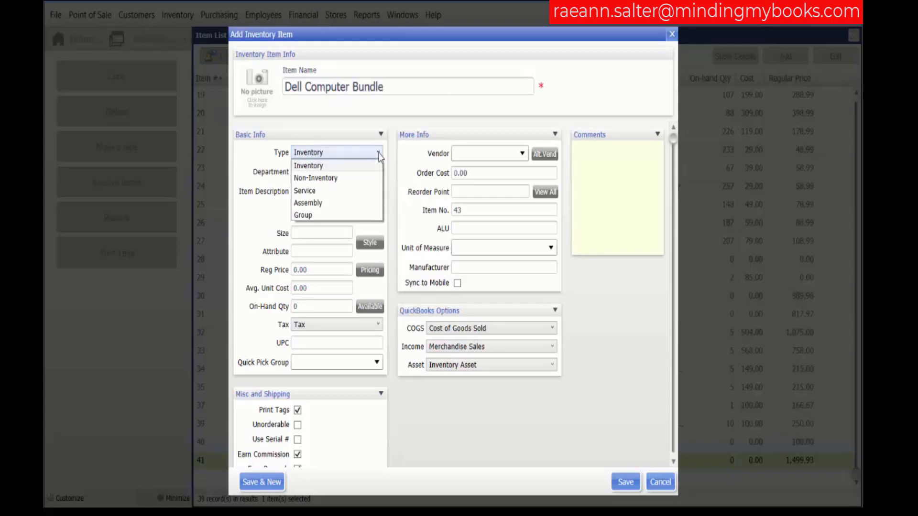
left_click(357, 215)
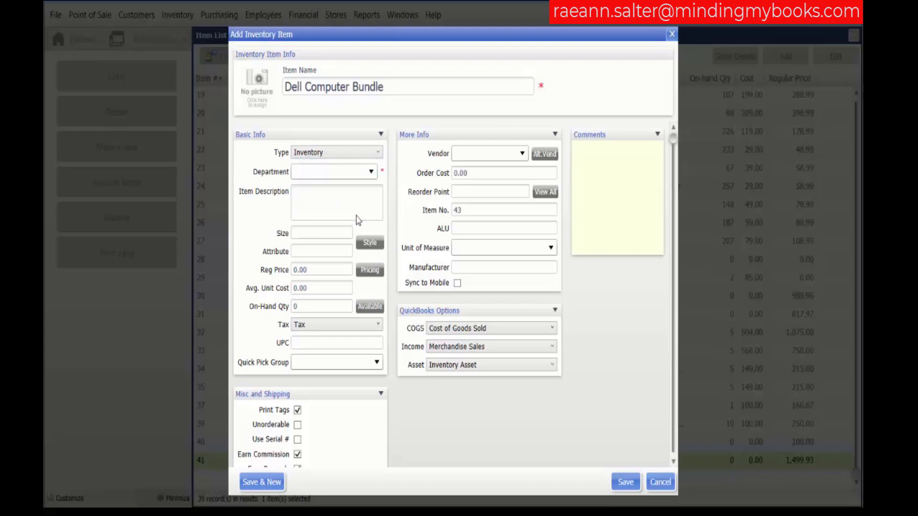
left_click(372, 172)
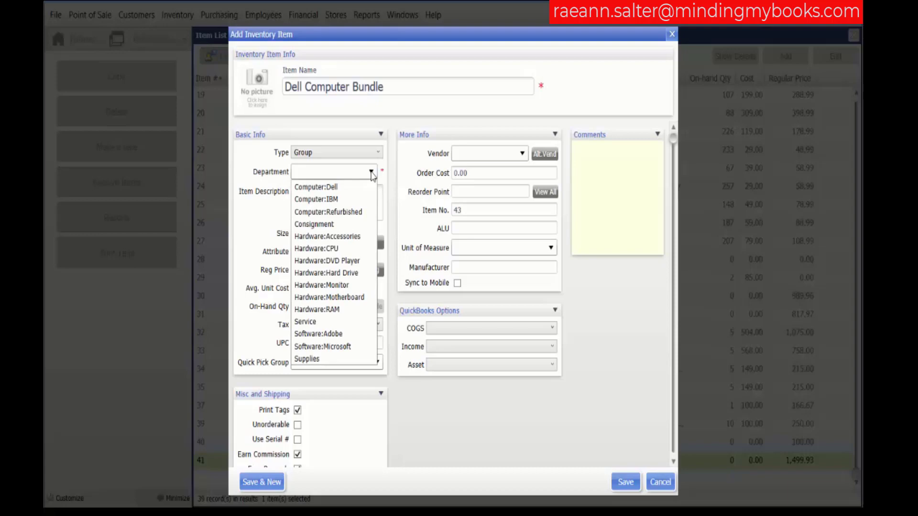
left_click(348, 188)
Step: Copy the item name "Dell Computer Bundle" into the item description
left_click(334, 190)
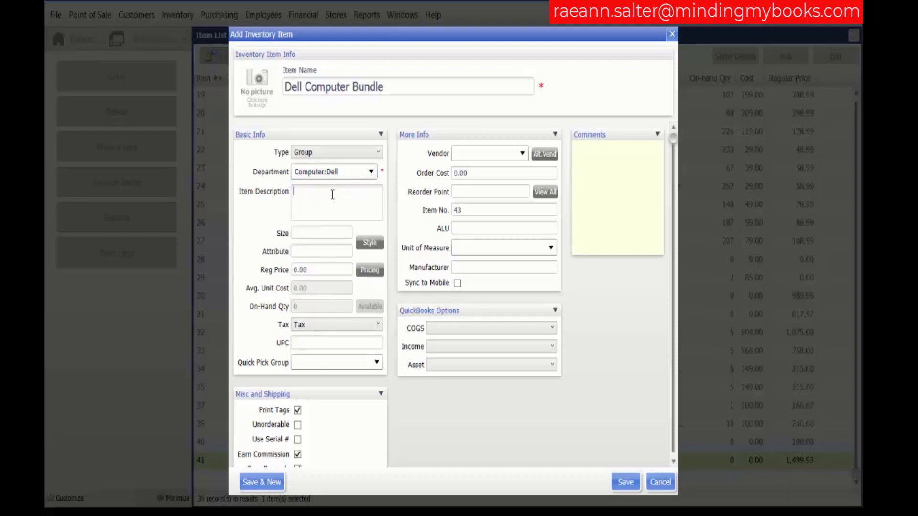
triple_click(396, 85)
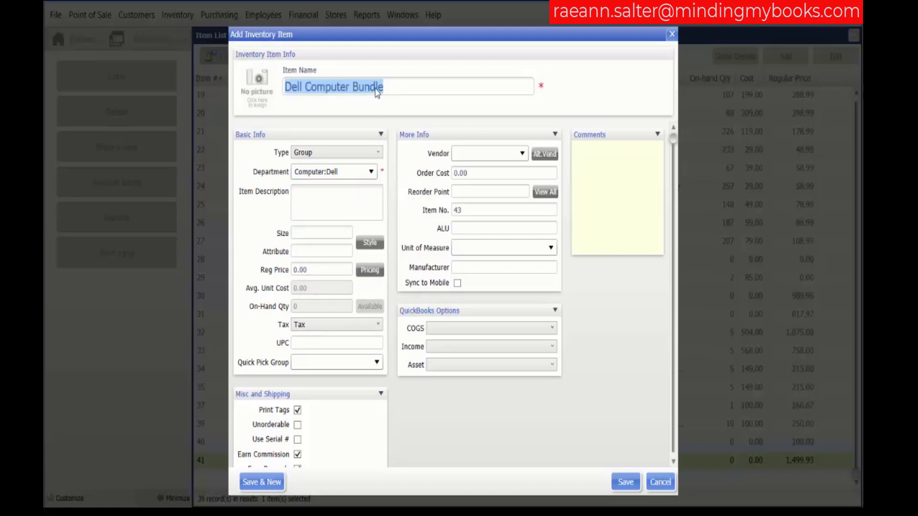
right_click(377, 90)
left_click(388, 108)
left_click(317, 190)
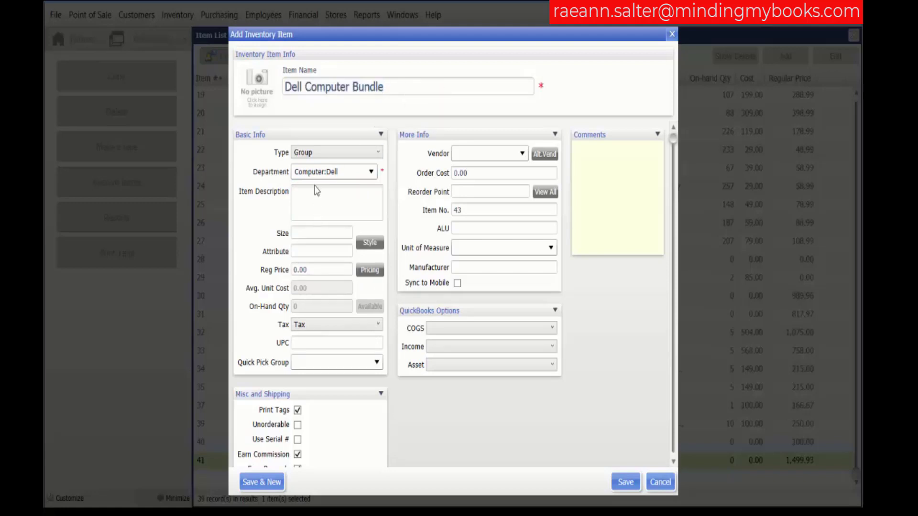
right_click(308, 192)
left_click(313, 221)
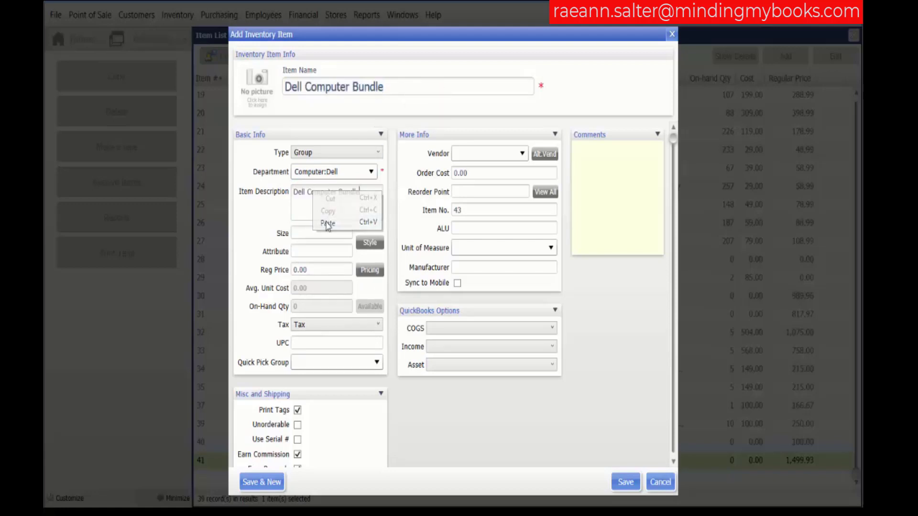
Step: Set the bundle's size to 20" and its attribute to Black
left_click(322, 234)
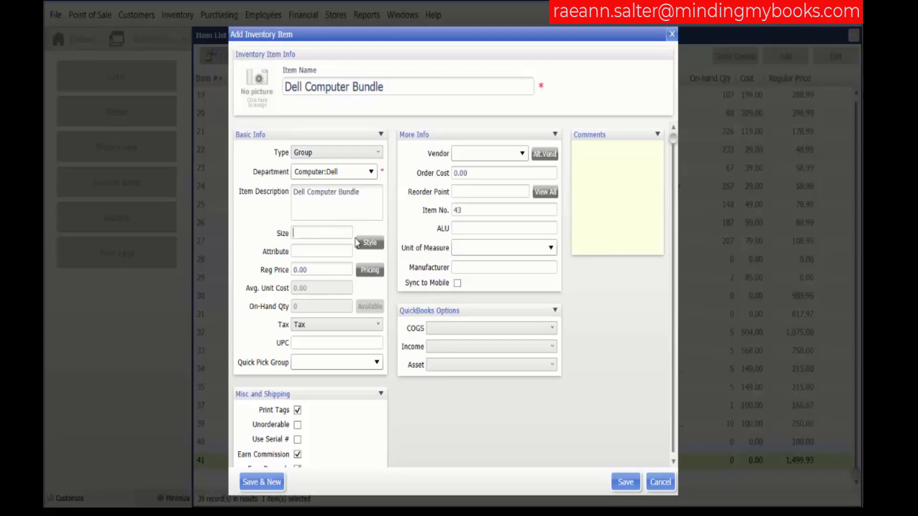
type("20:")
key("BackSpace")
type("\"")
left_click(339, 250)
type("Black")
Step: Set the bundle's regular price to 1000.00, keep it taxable, and save the new item
left_click(339, 269)
type("1000.00")
left_click(323, 327)
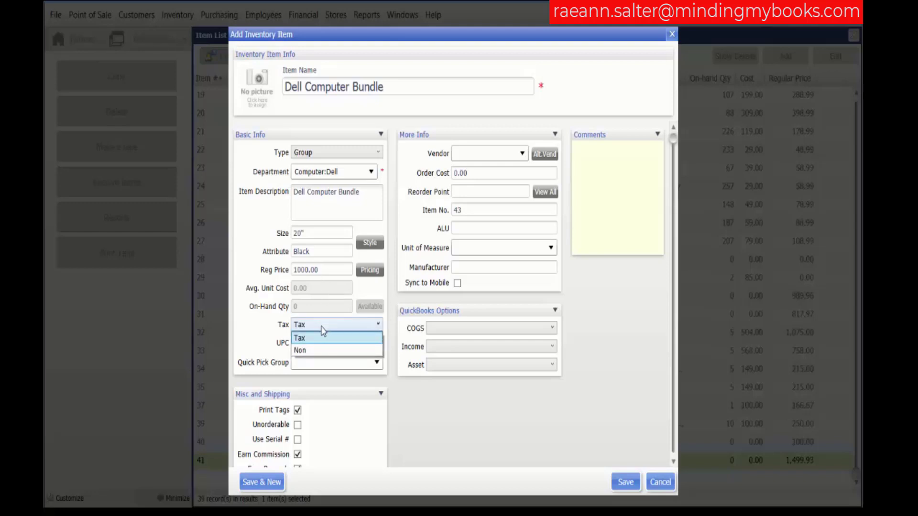
left_click(323, 328)
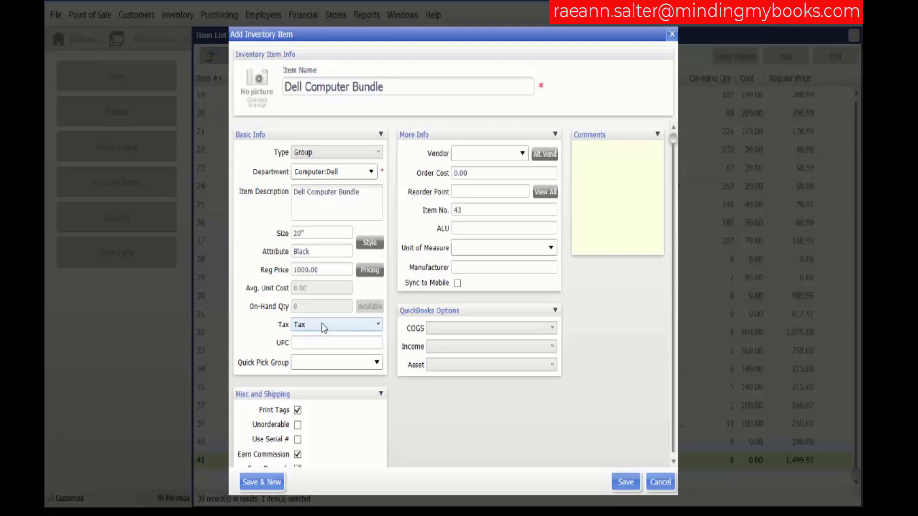
left_click(318, 343)
left_click(631, 482)
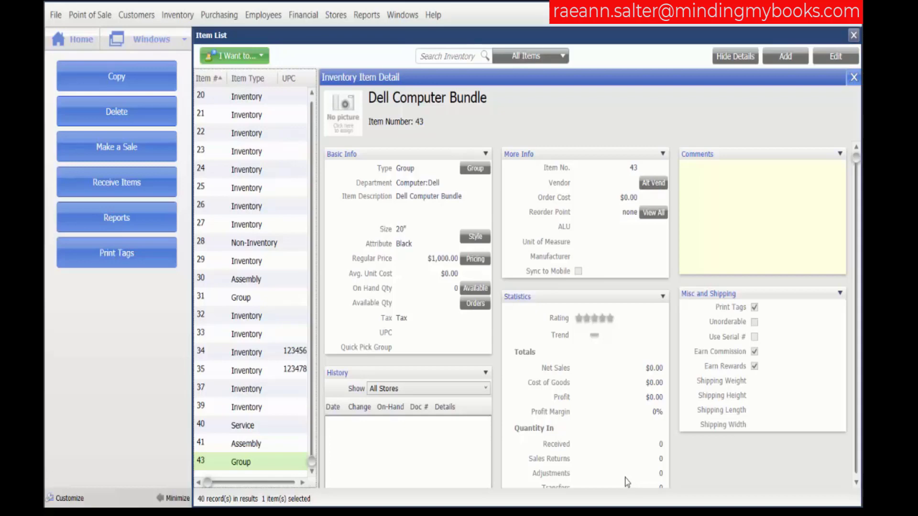
Step: Edit the bundle's group components and add the Dell Computer priced at $1,075.00, found by searching for "dell"
left_click(478, 168)
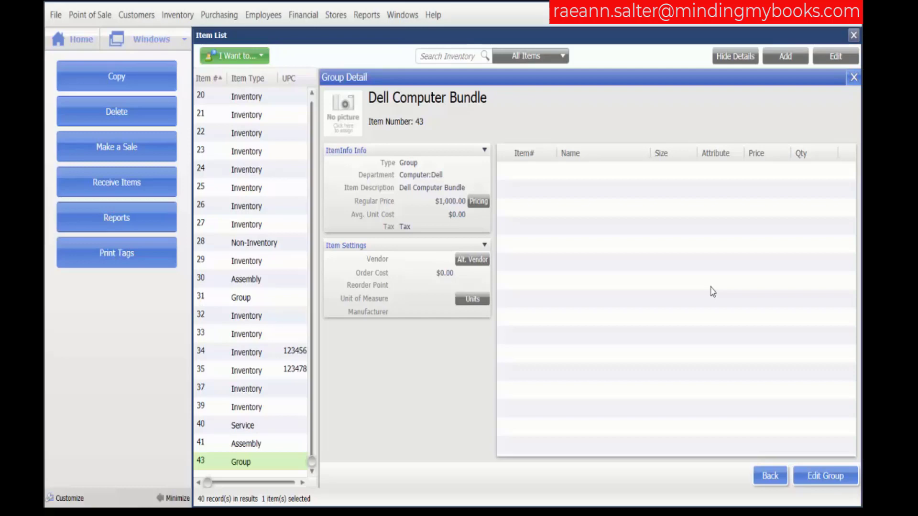
left_click(824, 477)
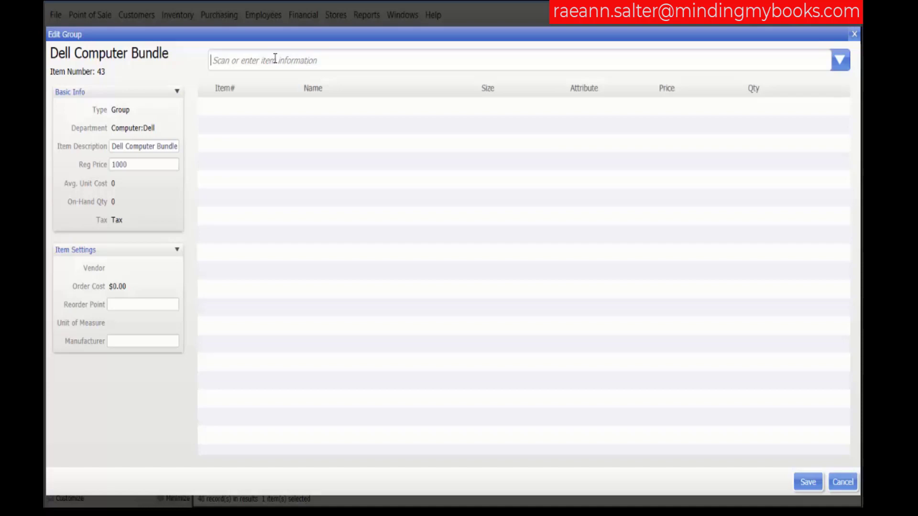
type("dell")
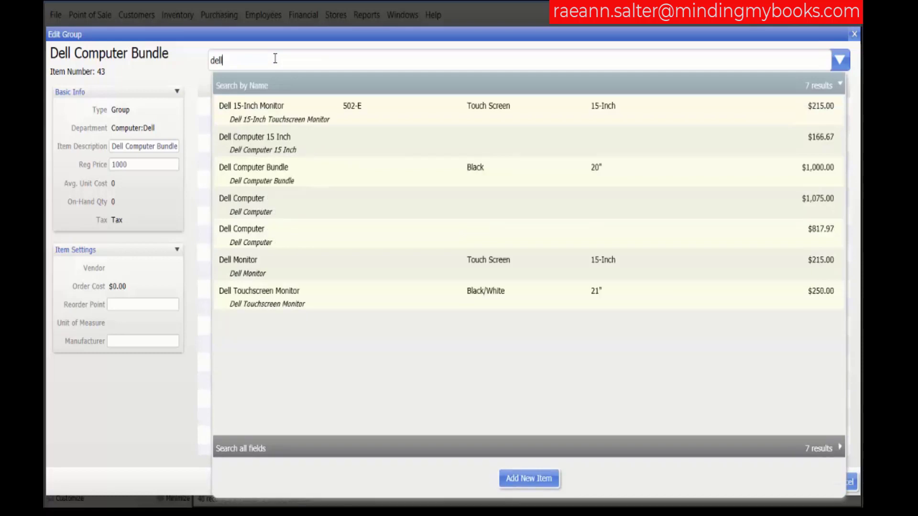
left_click(273, 200)
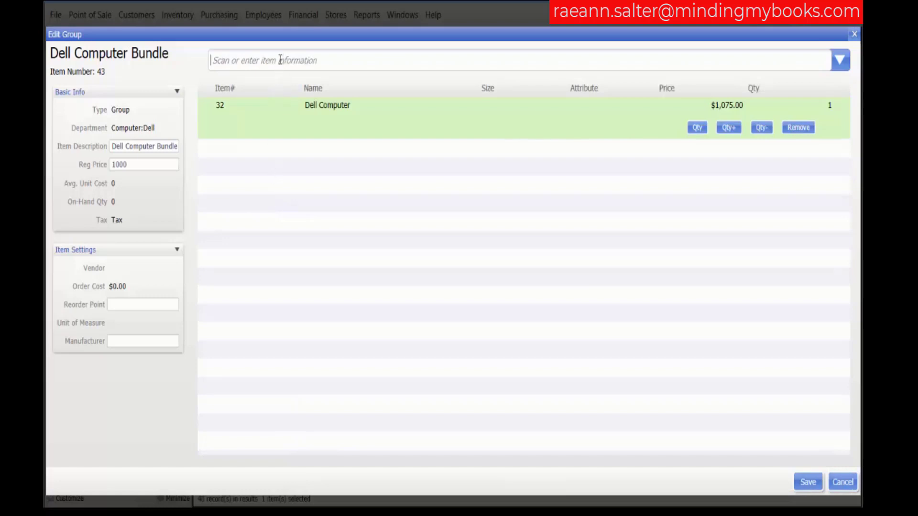
Step: Add the 15-Inch touch screen Dell Monitor to the group and save it, updating the price to the sum of the component prices
type("dell")
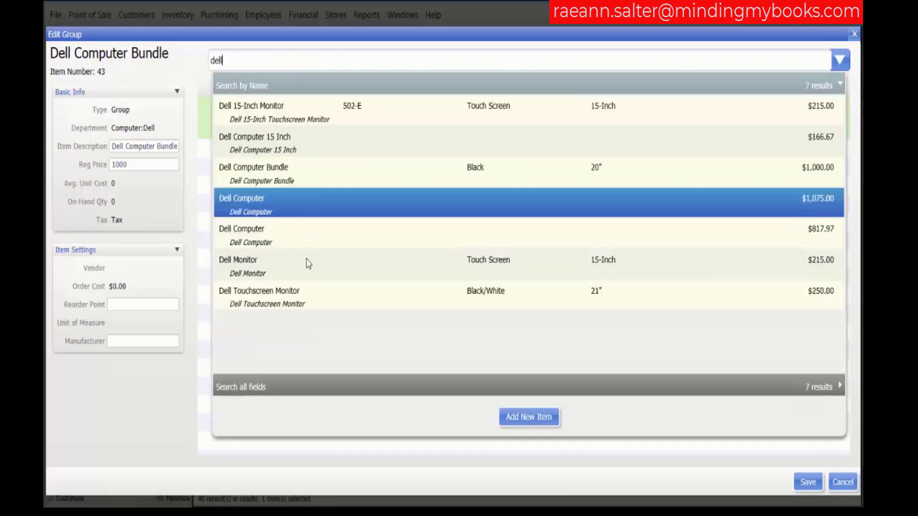
left_click(251, 264)
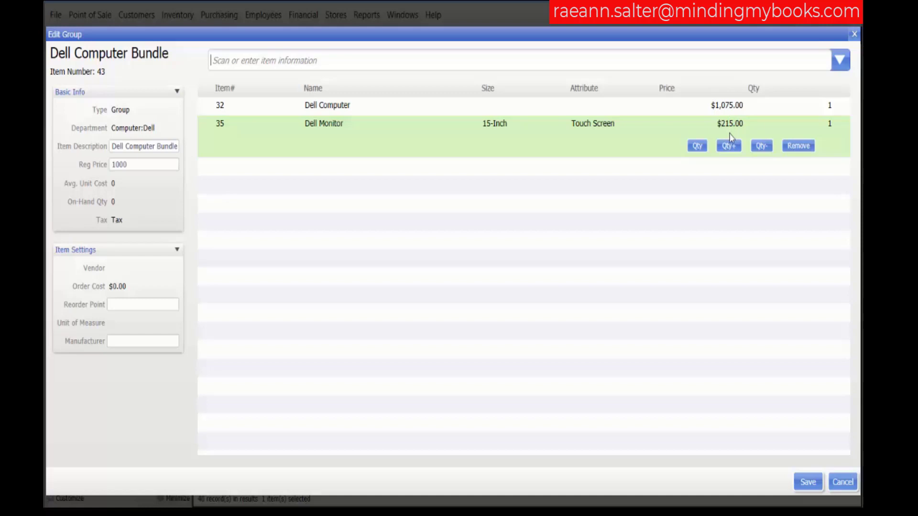
left_click(808, 483)
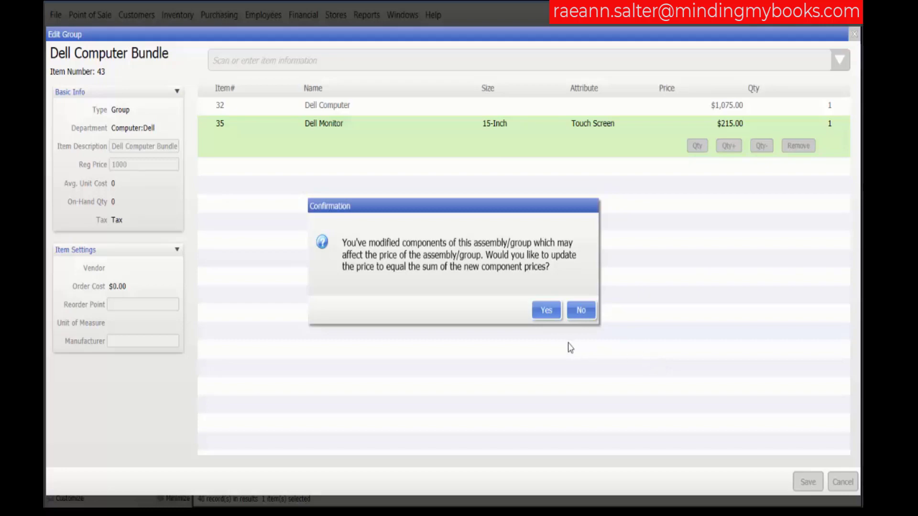
left_click(547, 311)
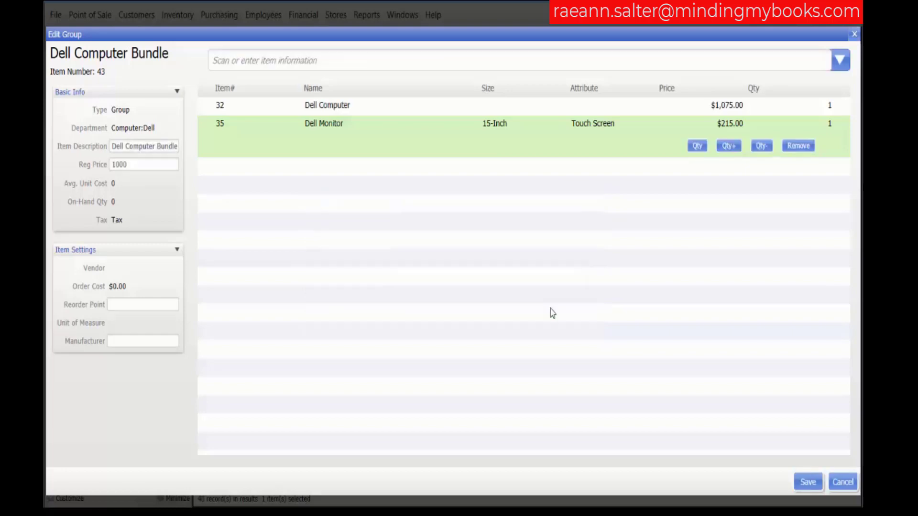